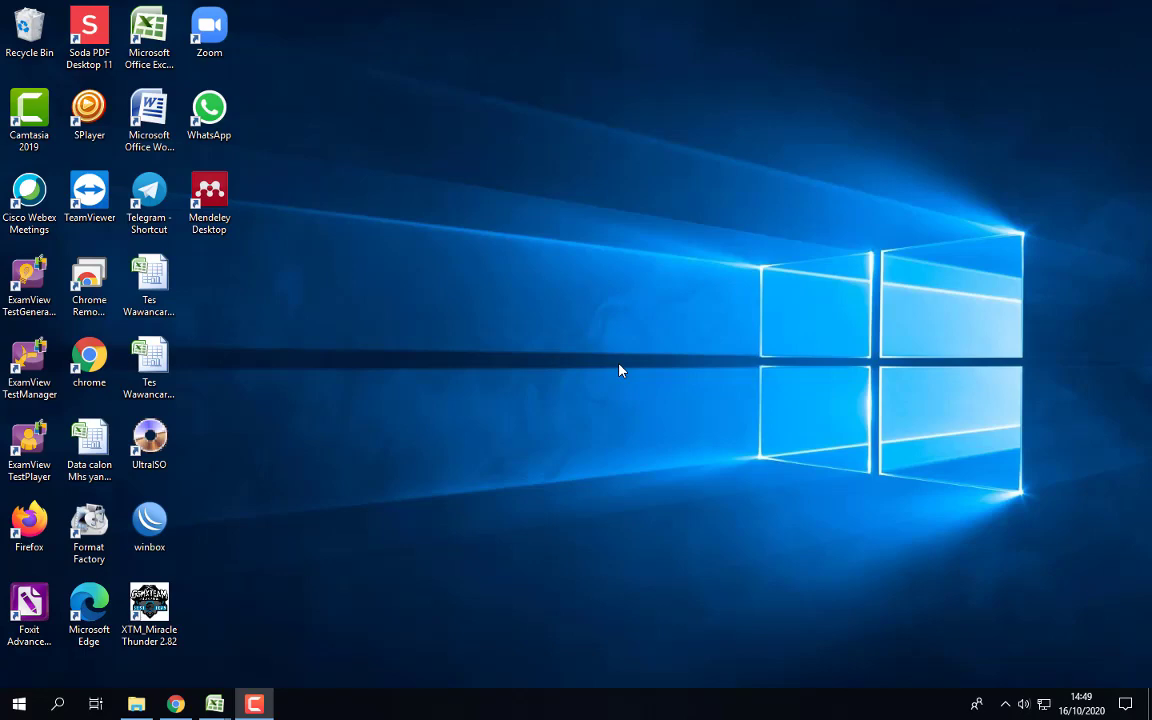
Switch to the SPSS.v15.0 folder in File Explorer and start the SPSS15Evaluation installer, continuing past its first welcome page.
click(136, 704)
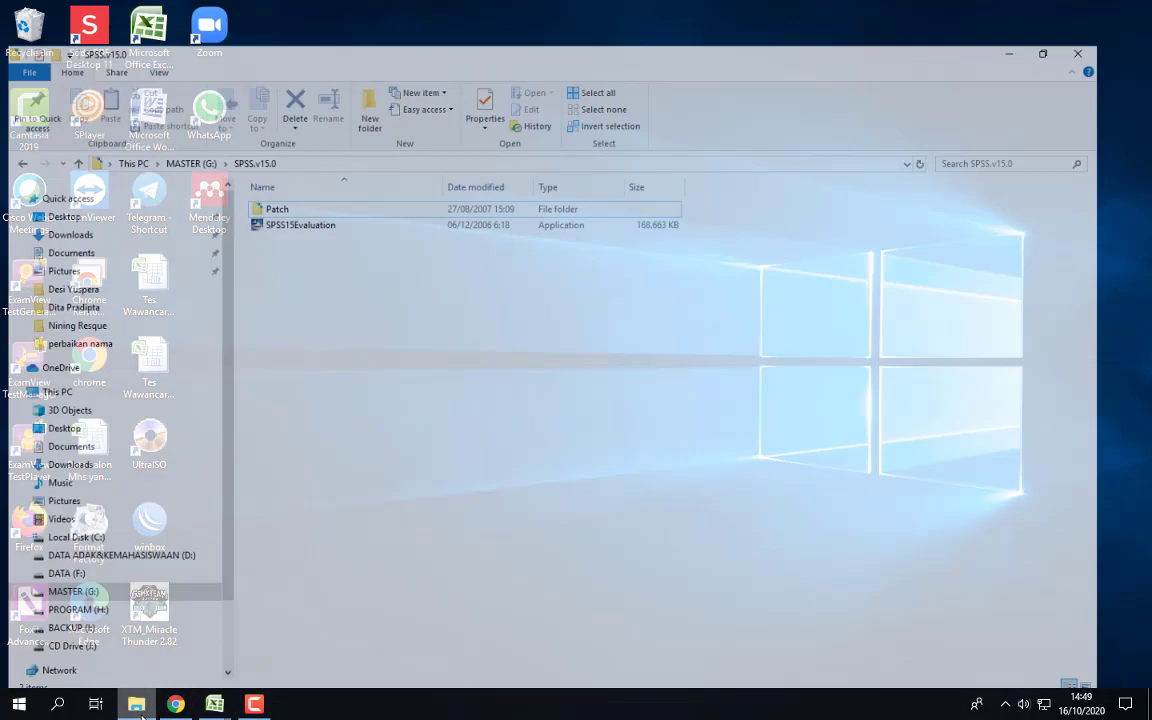
drag(360, 237, 244, 200)
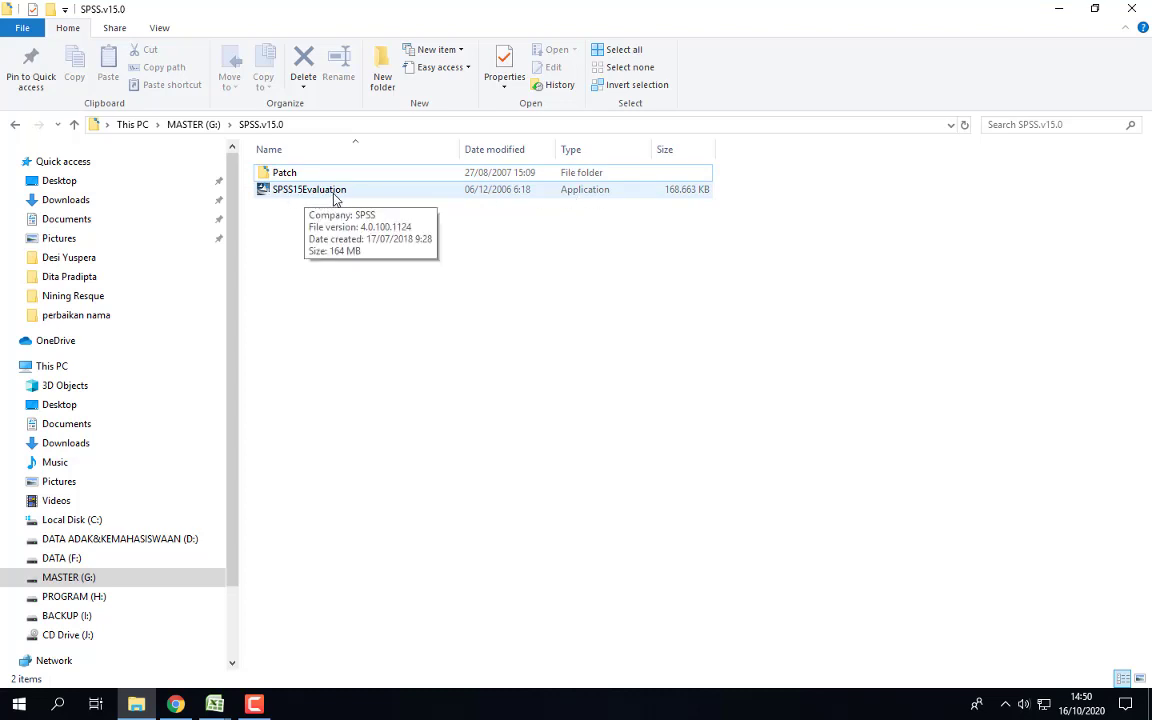
double_click(335, 192)
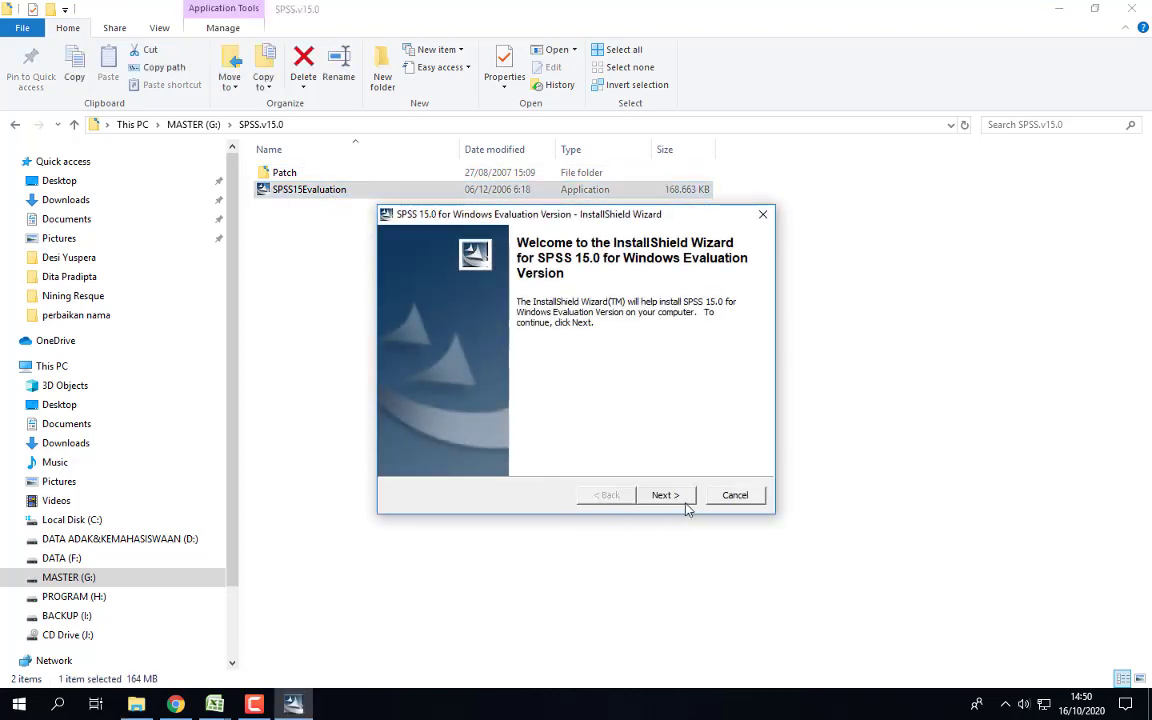
click(683, 503)
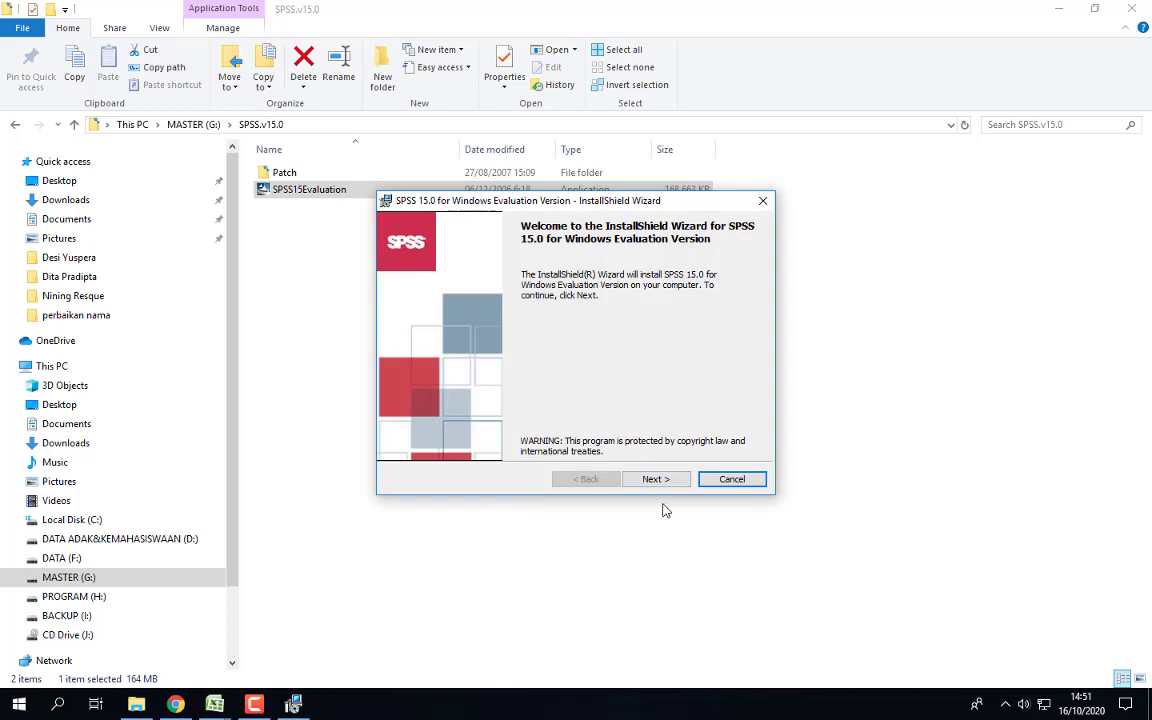
Accept the license agreement terms in the SPSS 15.0 setup wizard and continue past the ReadMe information.
click(656, 479)
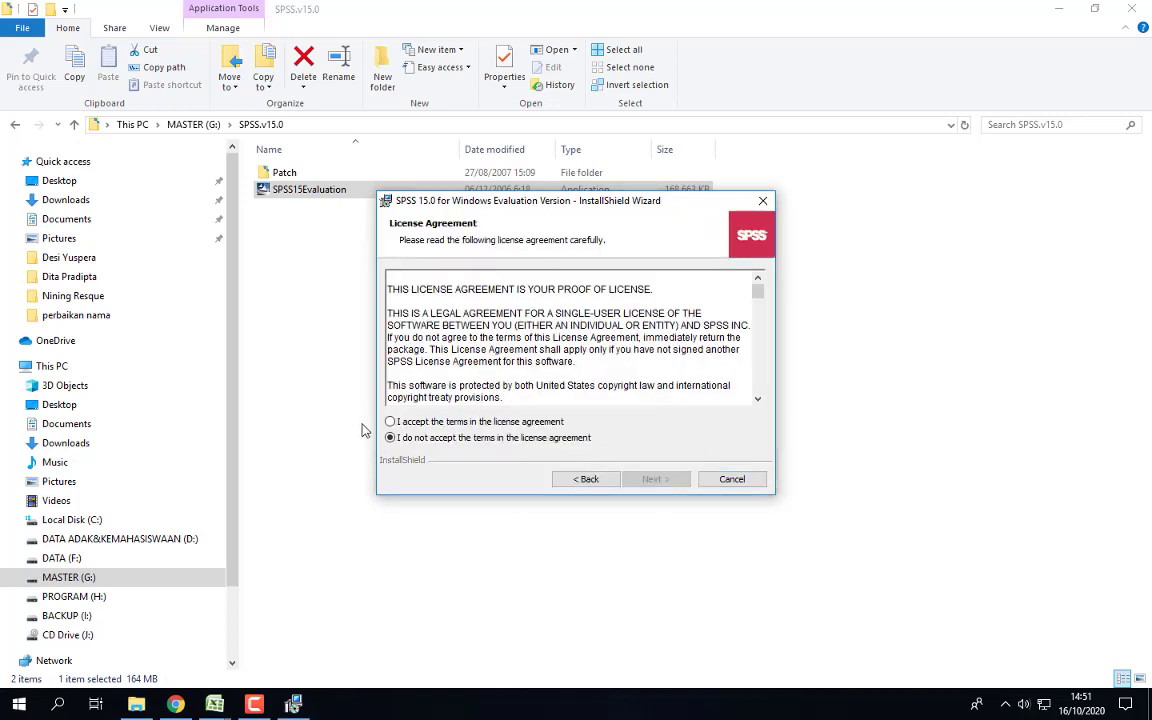
click(415, 422)
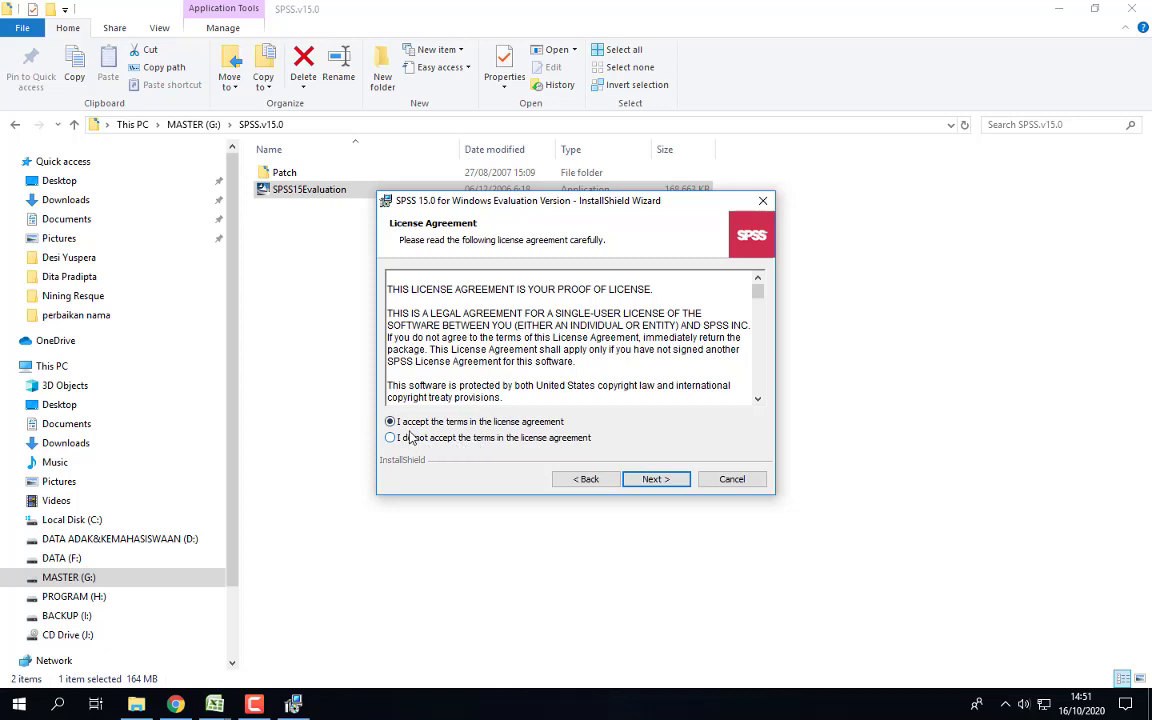
click(656, 479)
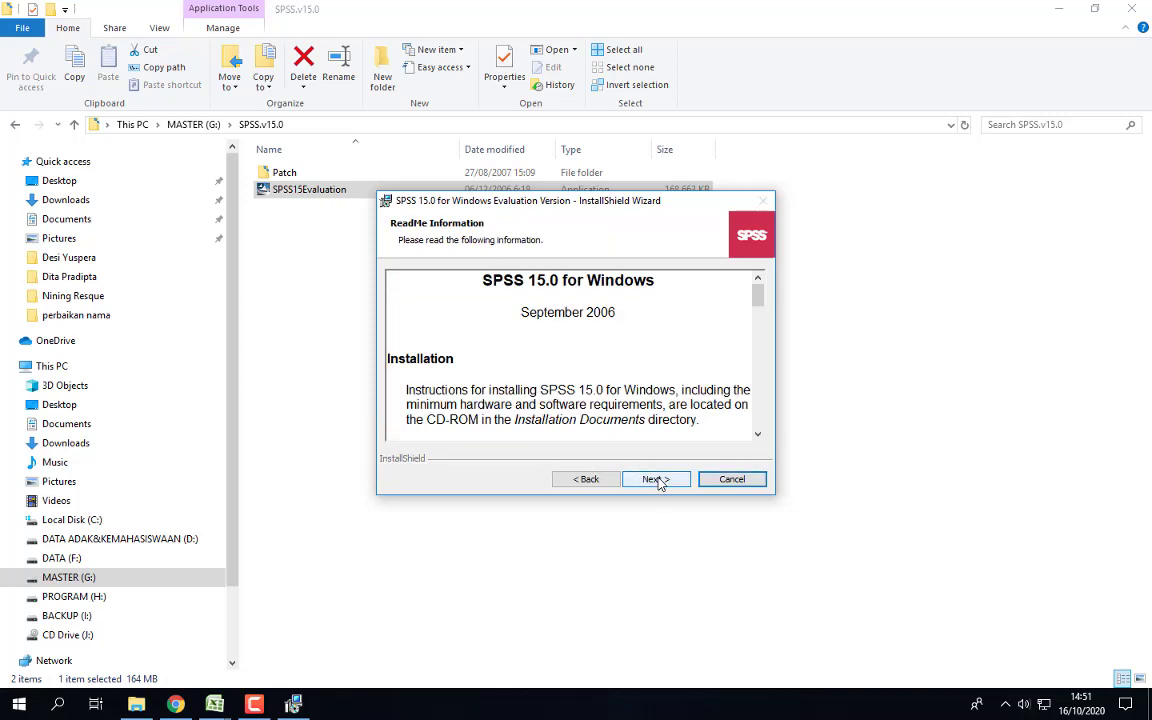
click(668, 481)
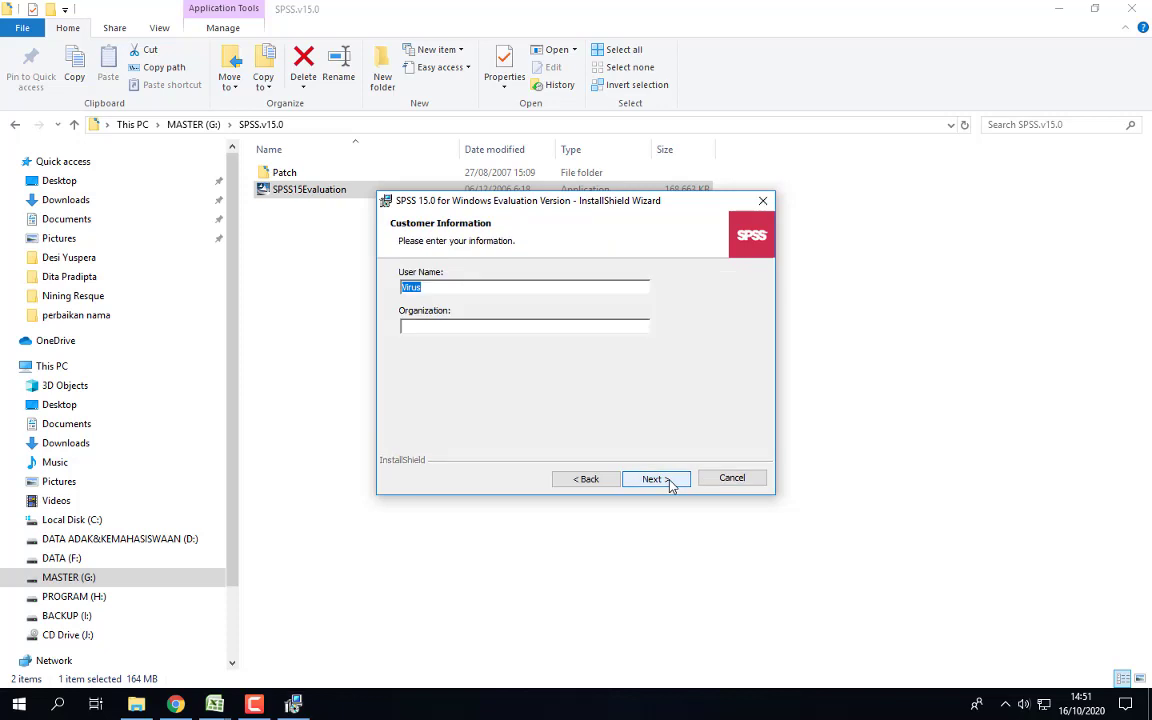
Keep the default customer information and destination folder, install SPSS 15.0 for Windows Evaluation Version, and close the finished wizard.
click(671, 484)
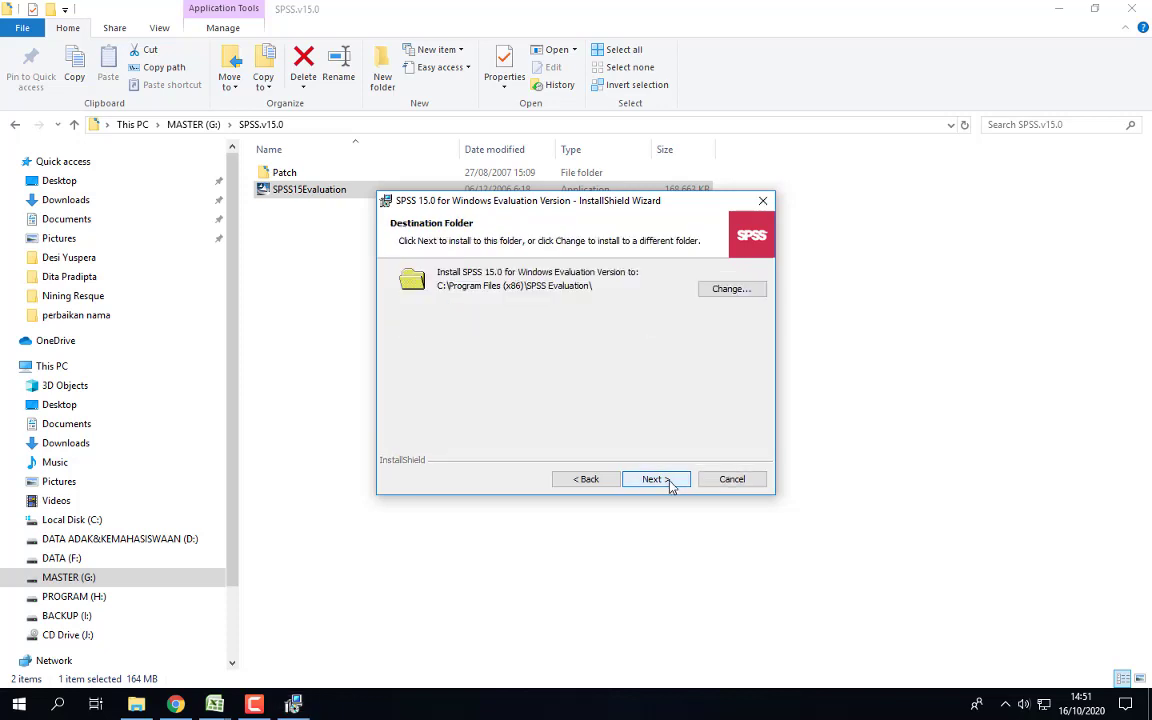
click(671, 484)
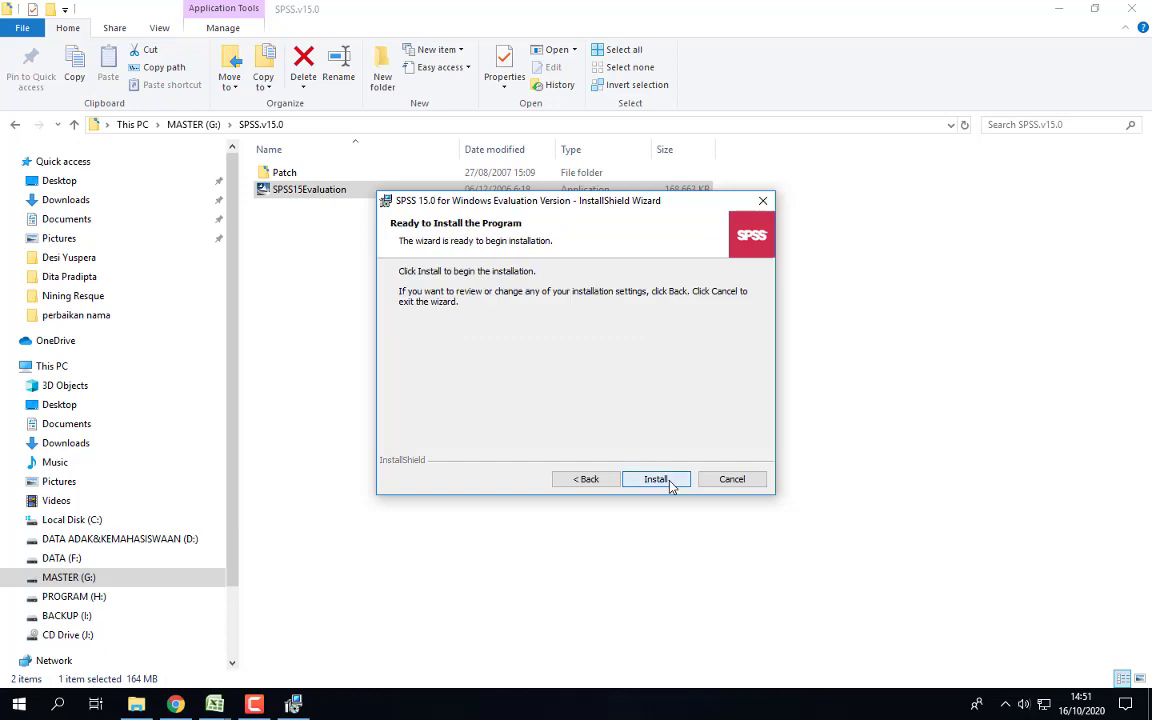
click(671, 482)
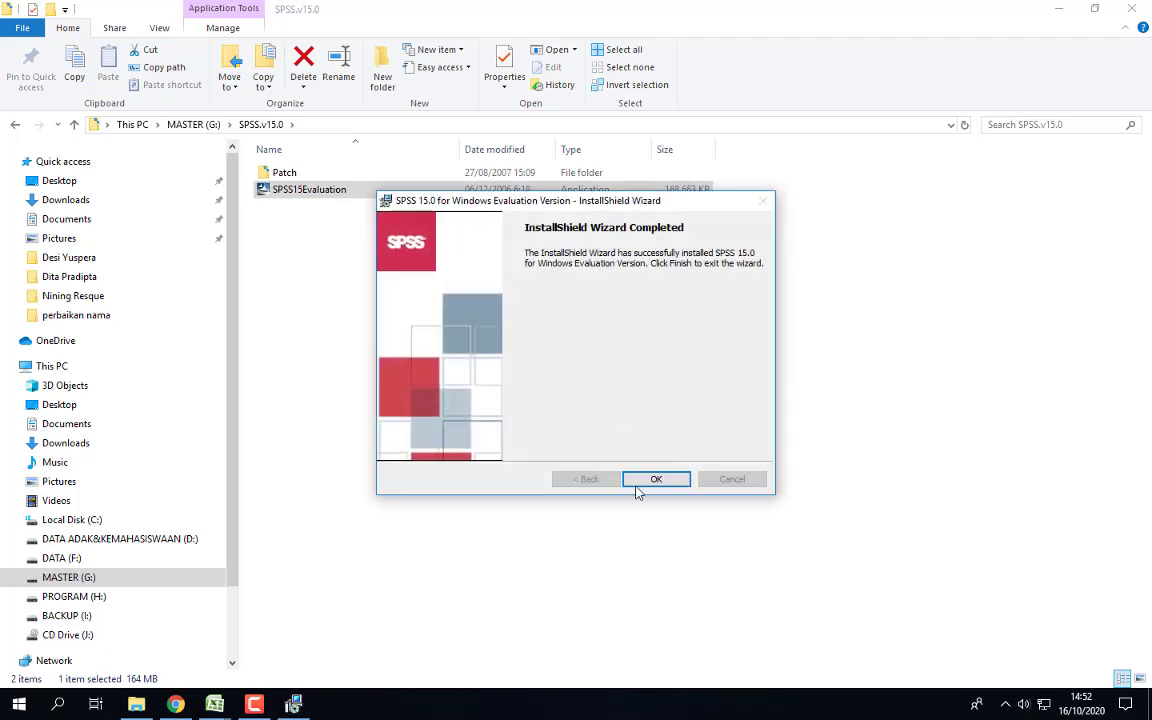
click(656, 480)
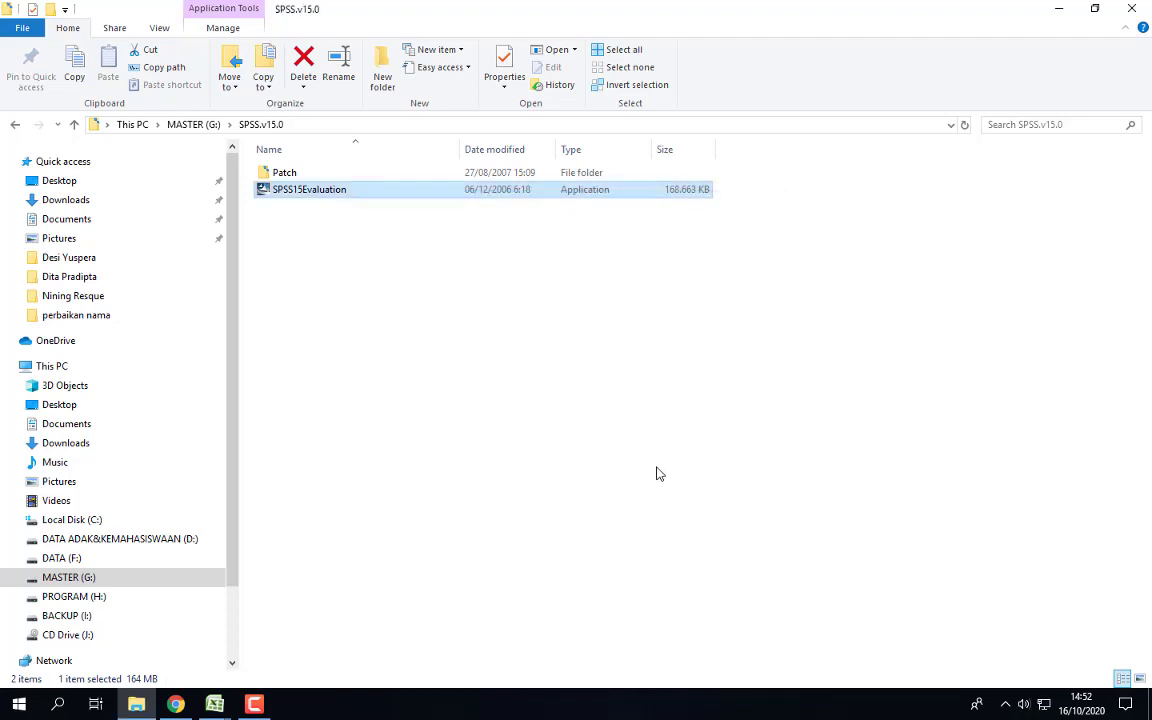
Minimize the folder window and check the installed programs list for the new SPSS 15.0 entries.
click(1060, 9)
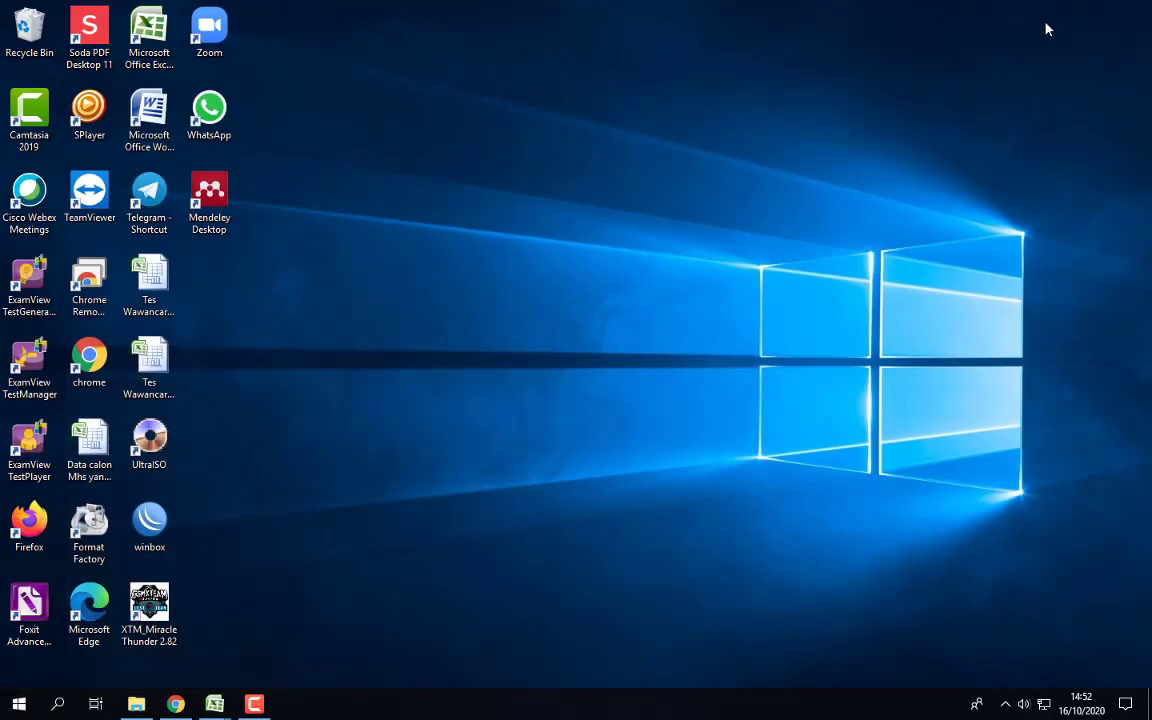
click(20, 710)
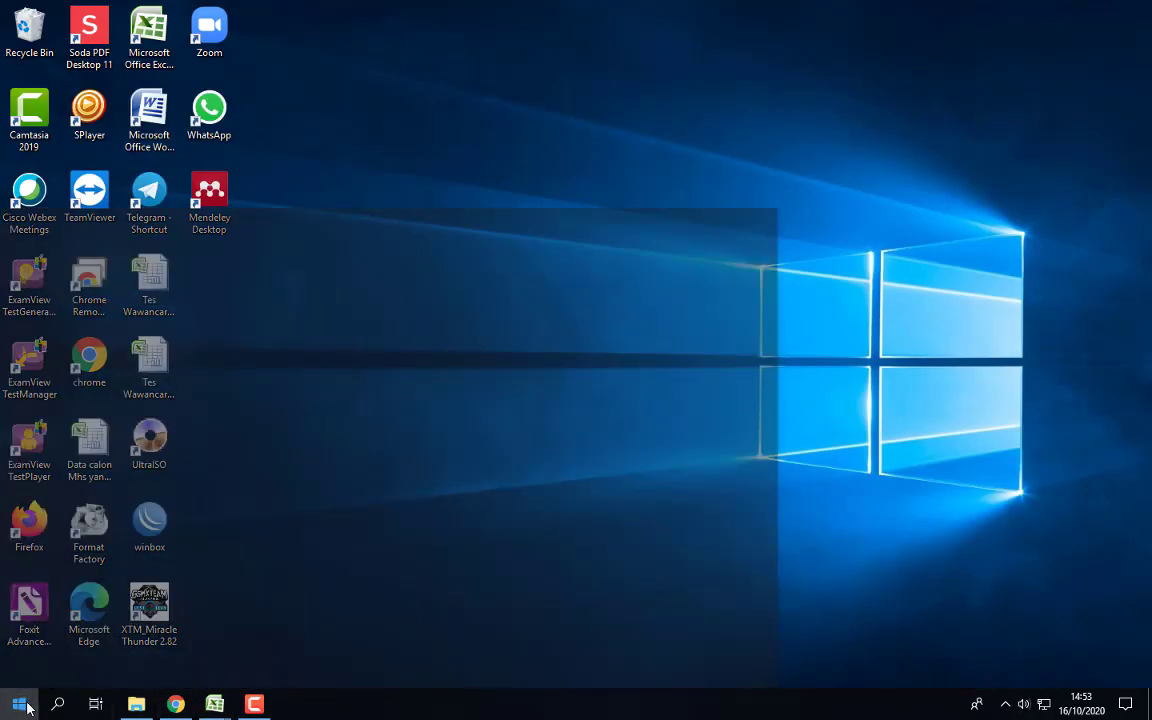
scroll(147, 519, down, 4)
scroll(170, 504, up, 5)
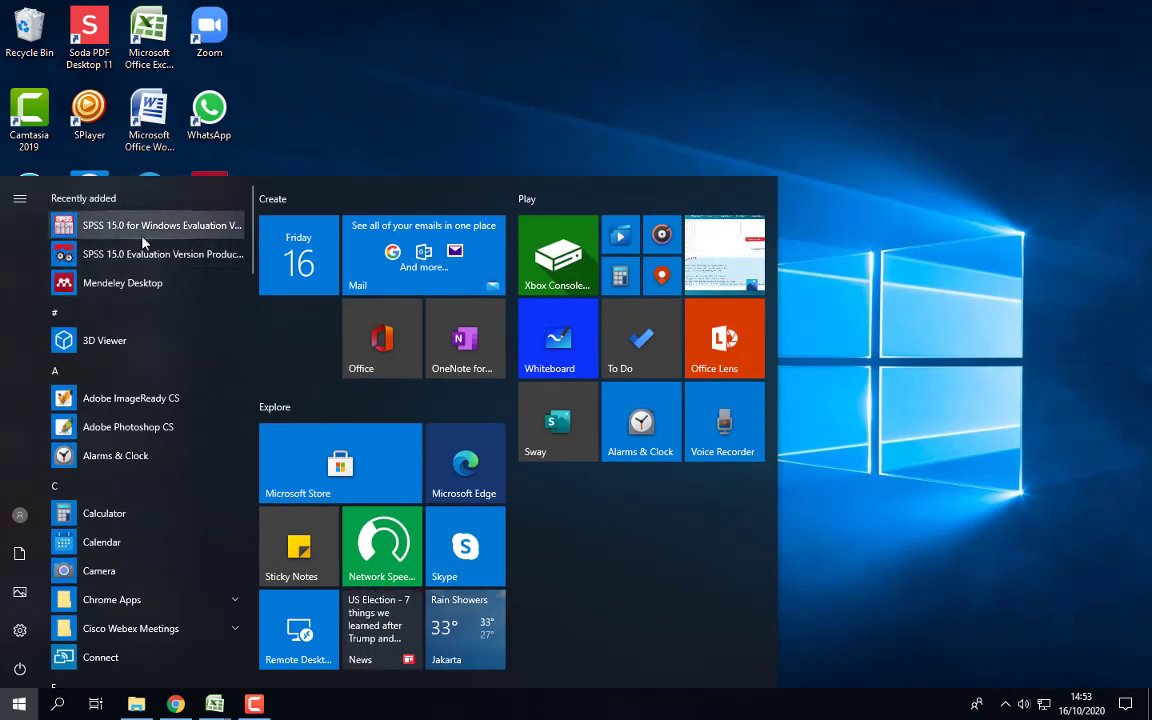
click(1036, 268)
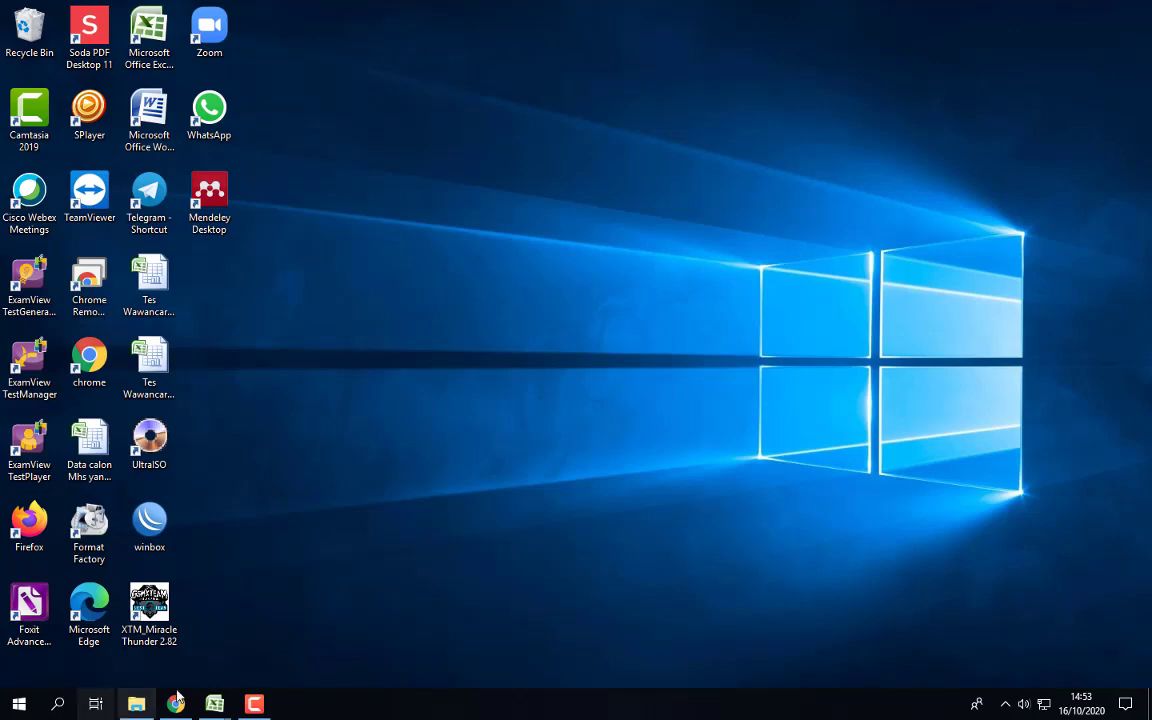
Return to the SPSS.v15.0 folder, run the patch application from its Patch subfolder, and start patching with Make Backup enabled.
click(150, 705)
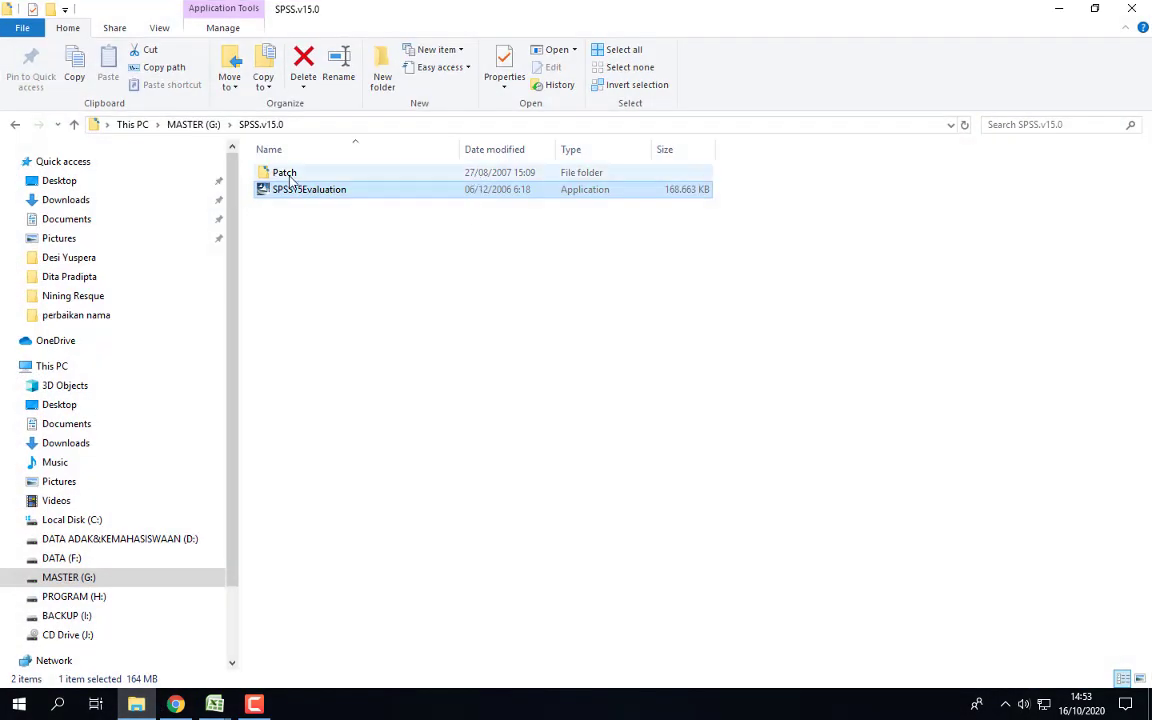
double_click(285, 173)
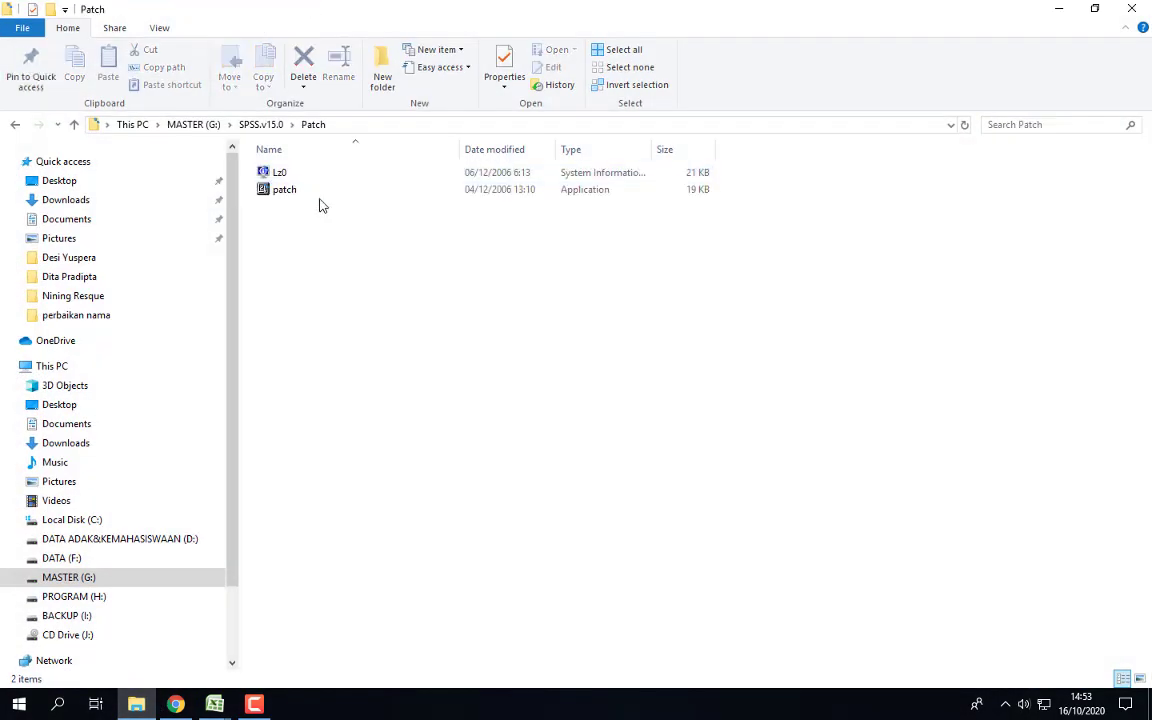
double_click(289, 192)
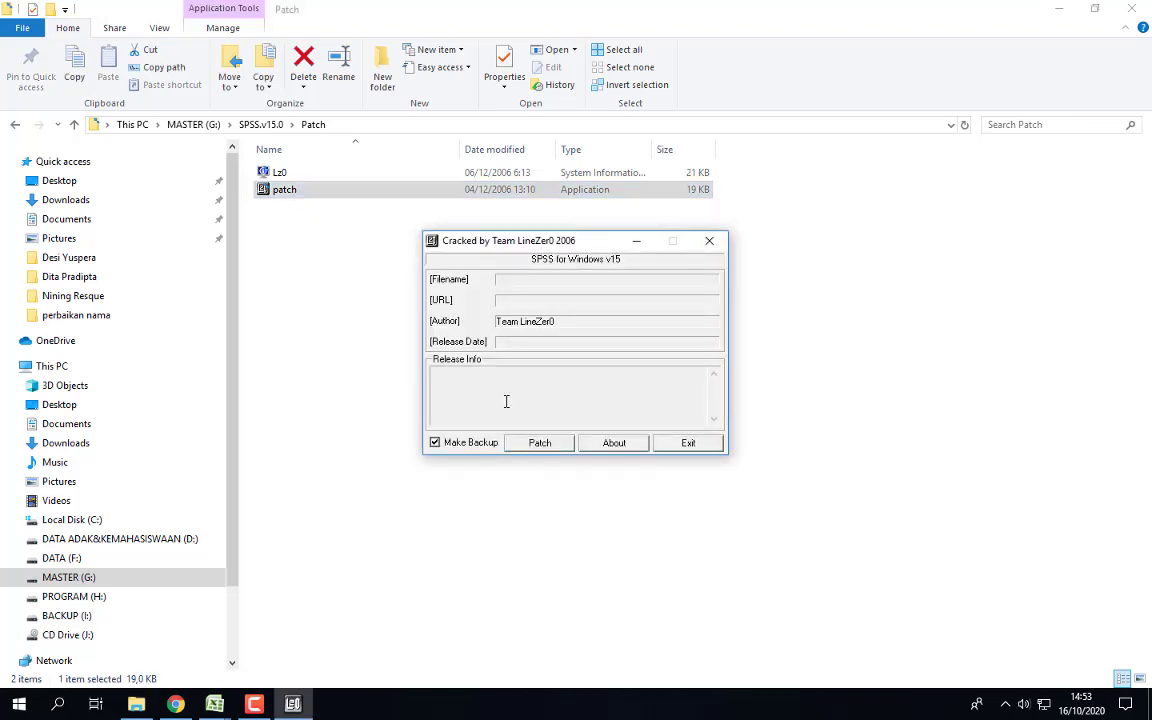
click(551, 445)
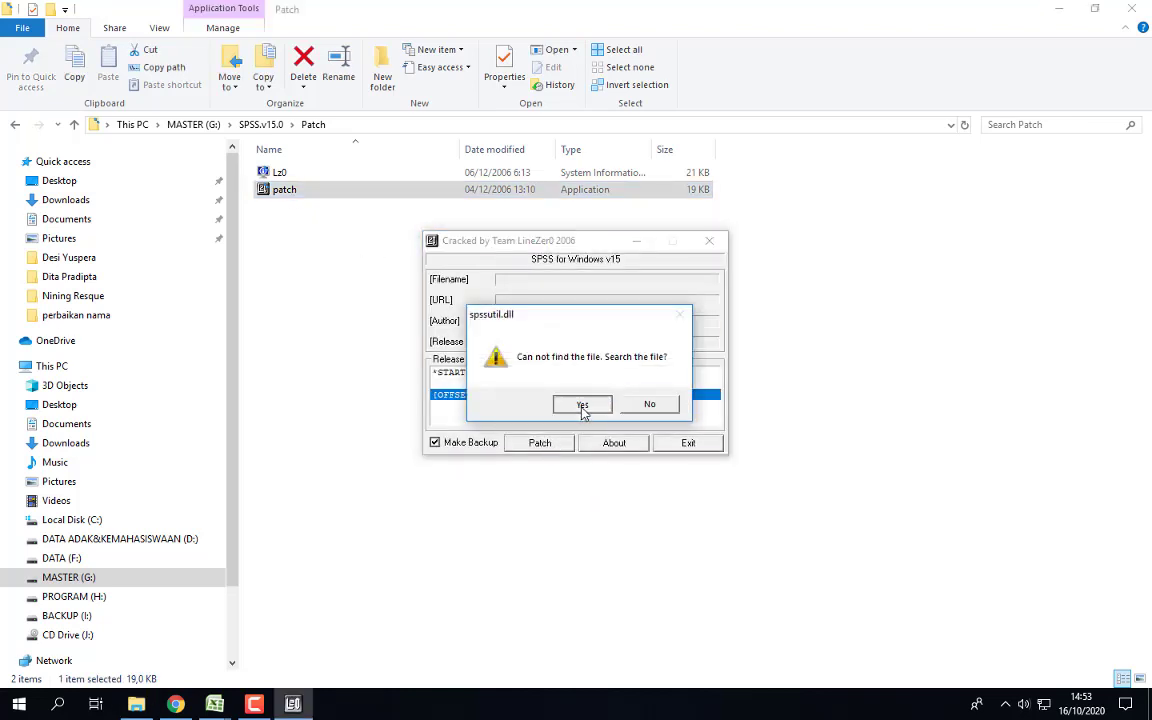
Supply spssutil.dll from C:\Program Files (x86)\SPSS Evaluation as the missing file for the patch, and exit the patcher.
click(582, 408)
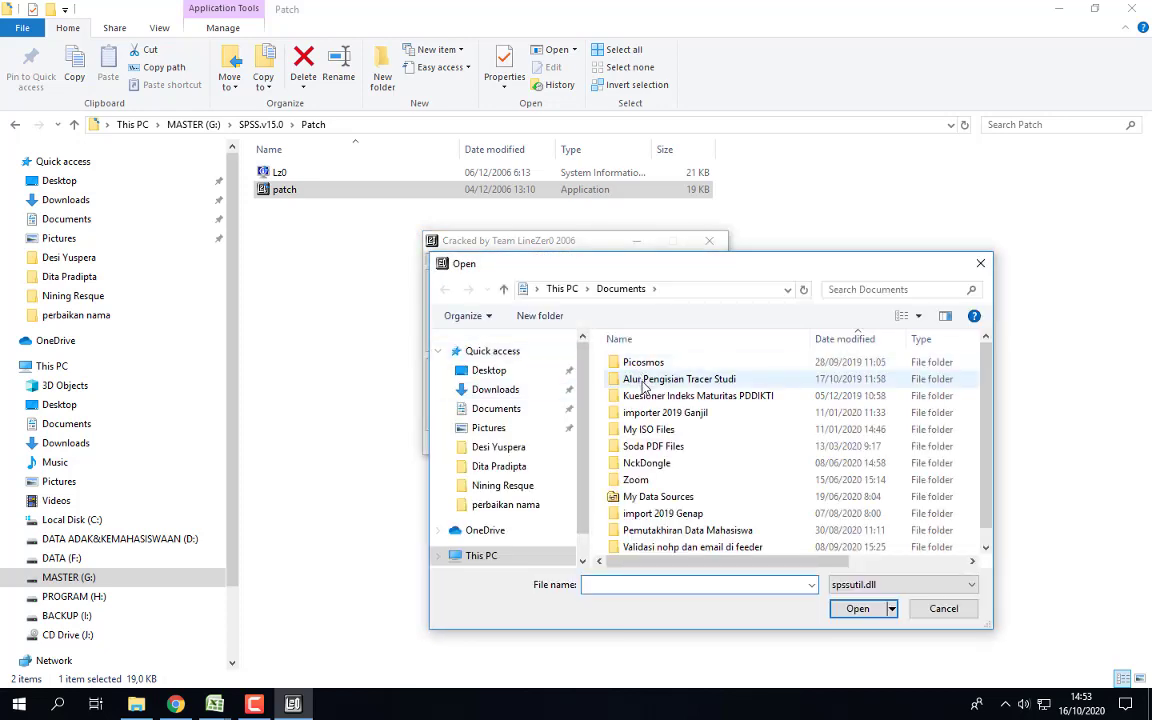
scroll(517, 381, down, 4)
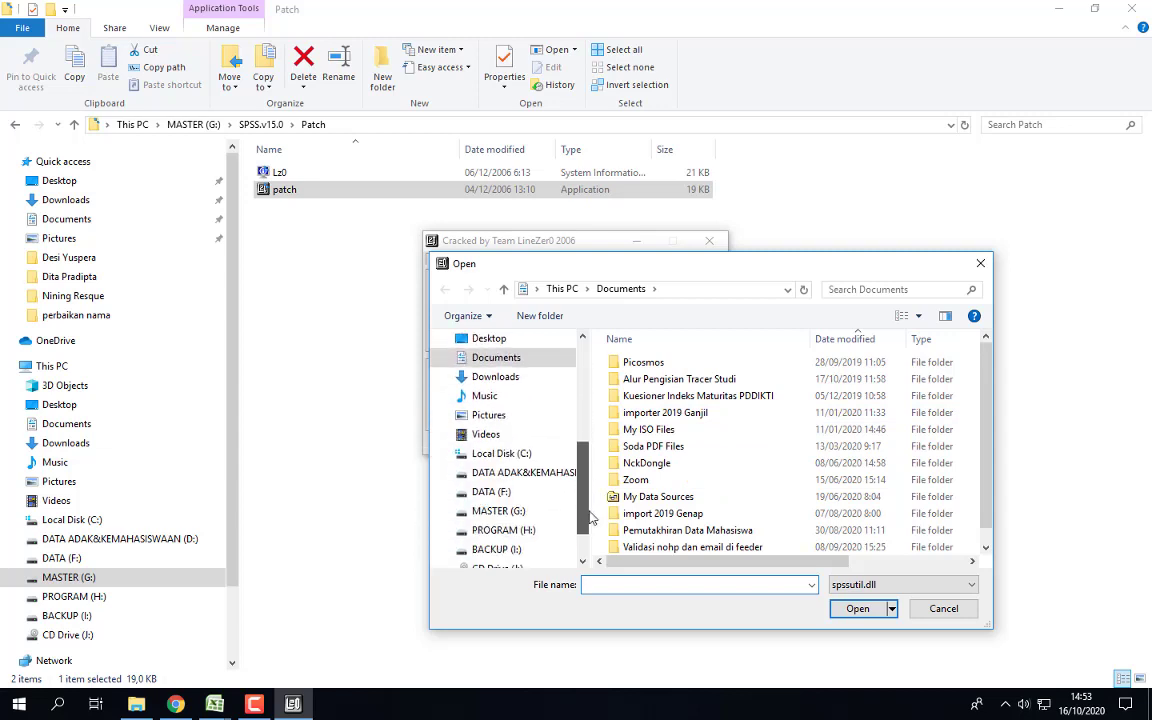
click(500, 453)
double_click(682, 446)
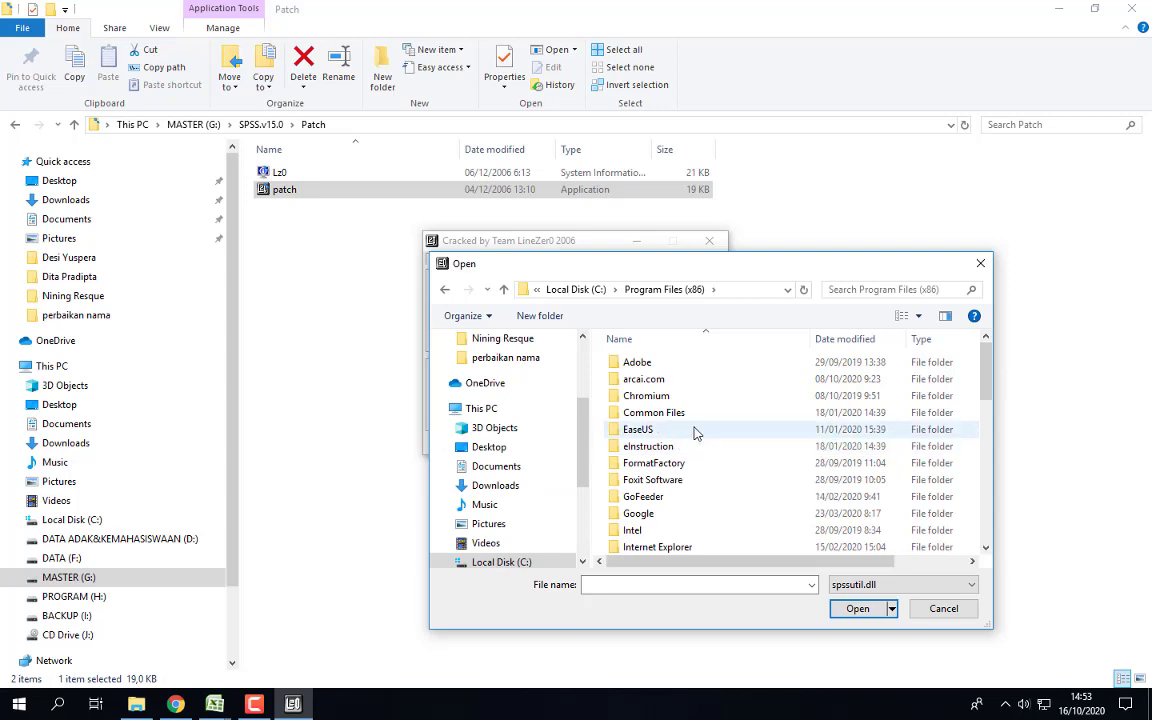
scroll(692, 438, down, 2)
scroll(688, 466, down, 6)
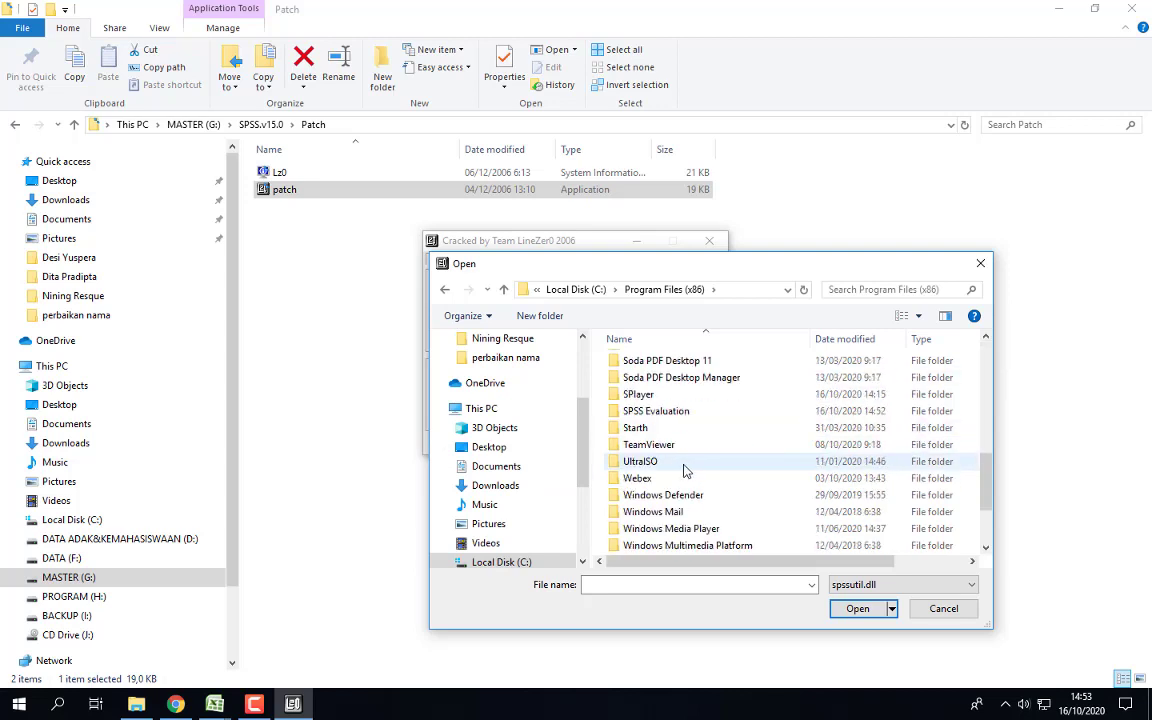
double_click(661, 411)
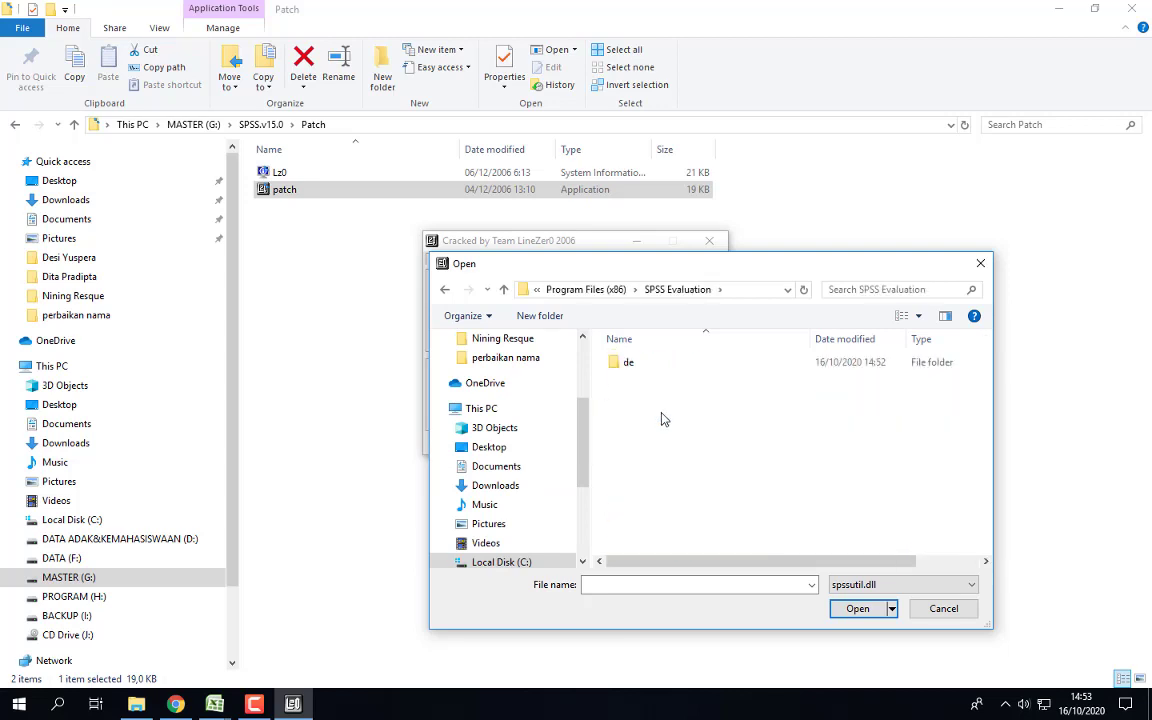
scroll(700, 465, down, 2)
scroll(702, 470, down, 2)
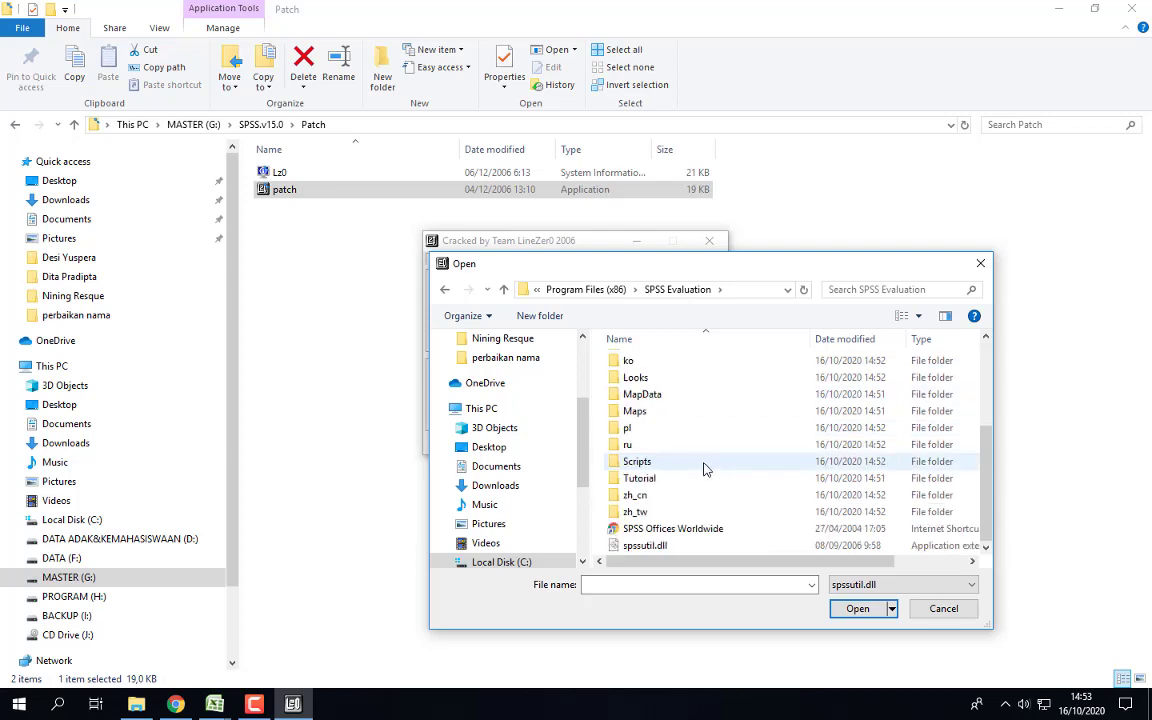
click(673, 548)
click(856, 609)
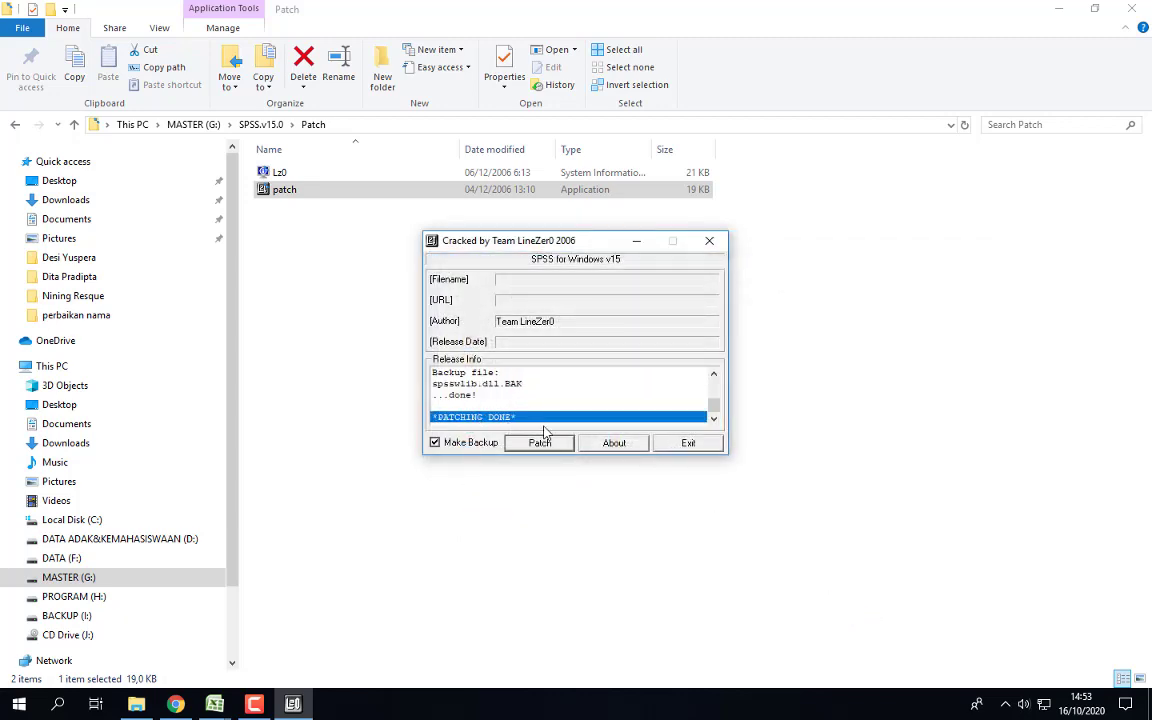
click(686, 445)
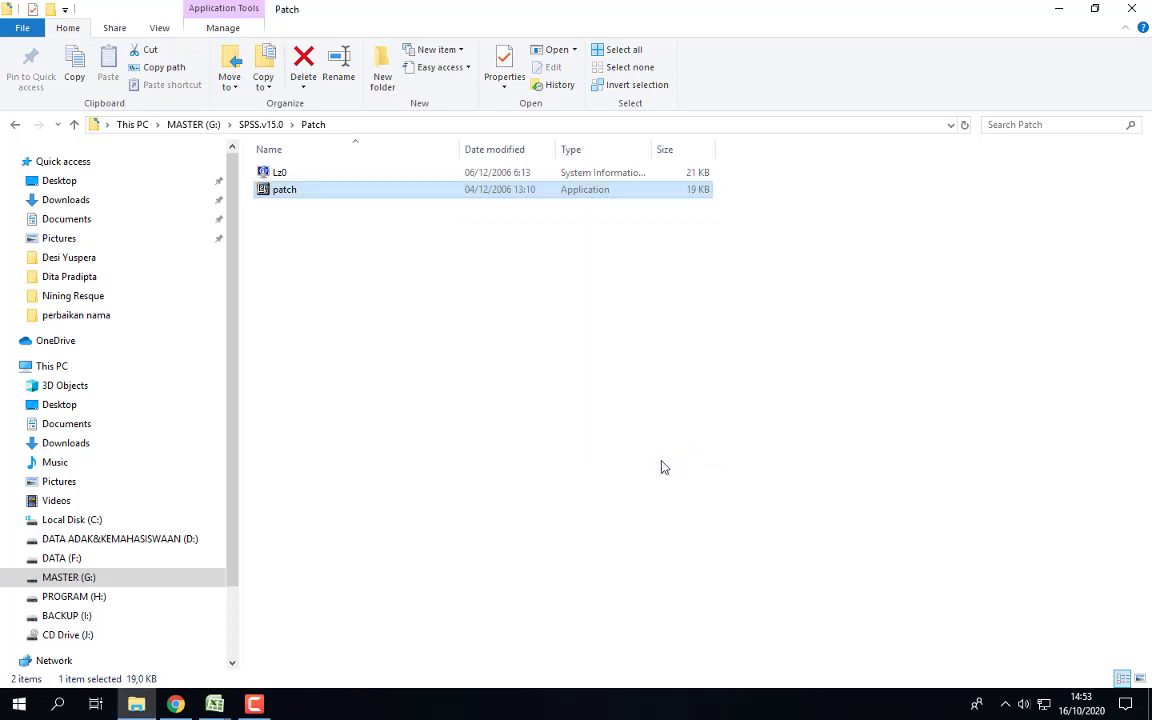
Launch SPSS 15.0 for Windows Evaluation Version, turn off its startup dialog for future sessions, and dismiss the Open Data dialog.
click(19, 704)
click(115, 226)
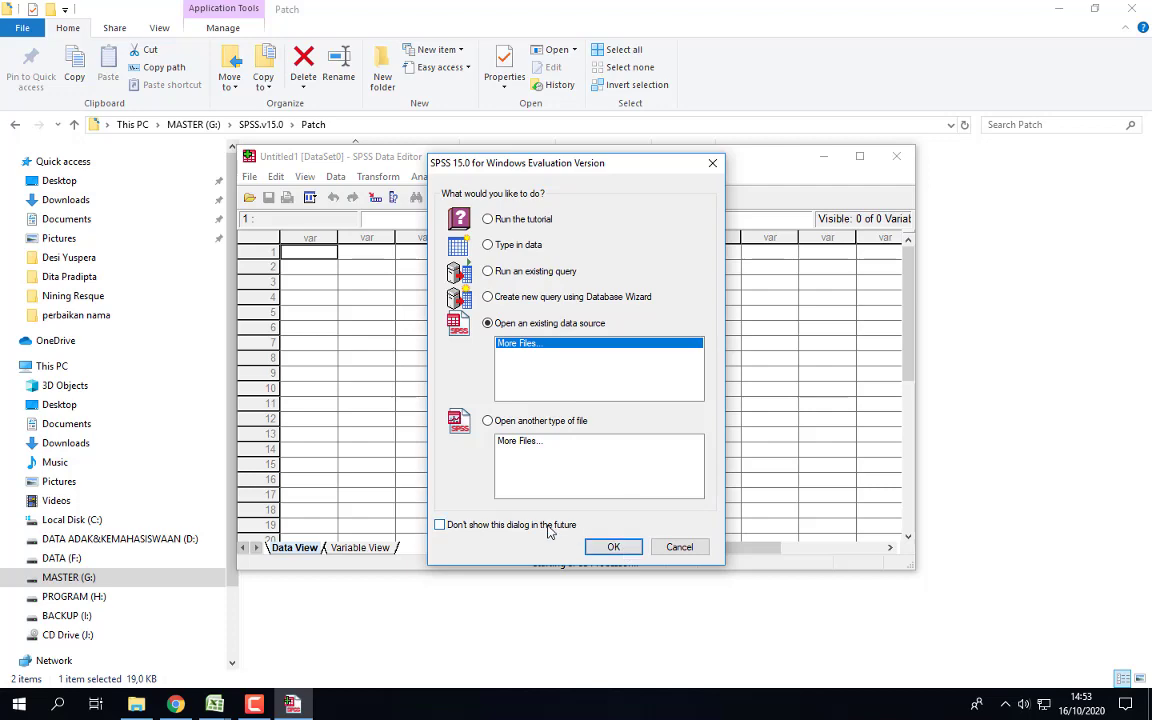
click(506, 526)
click(631, 552)
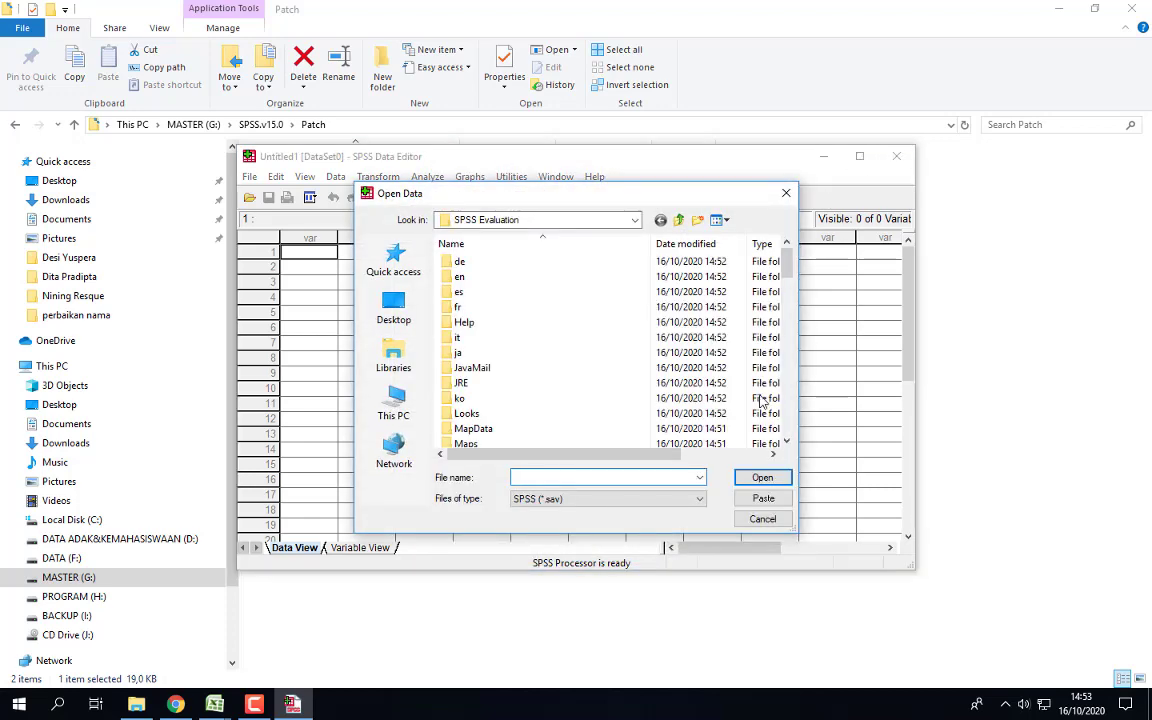
click(762, 518)
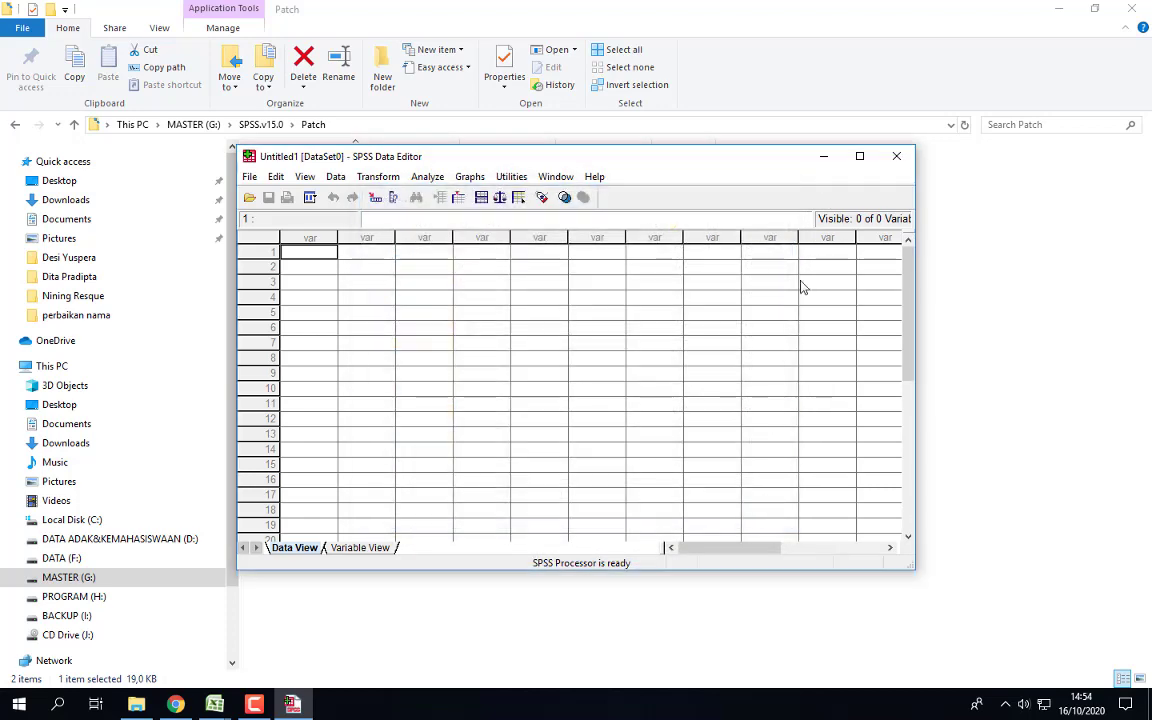
Maximize the SPSS Data Editor and look at the Variable View before returning to the Data View.
click(861, 157)
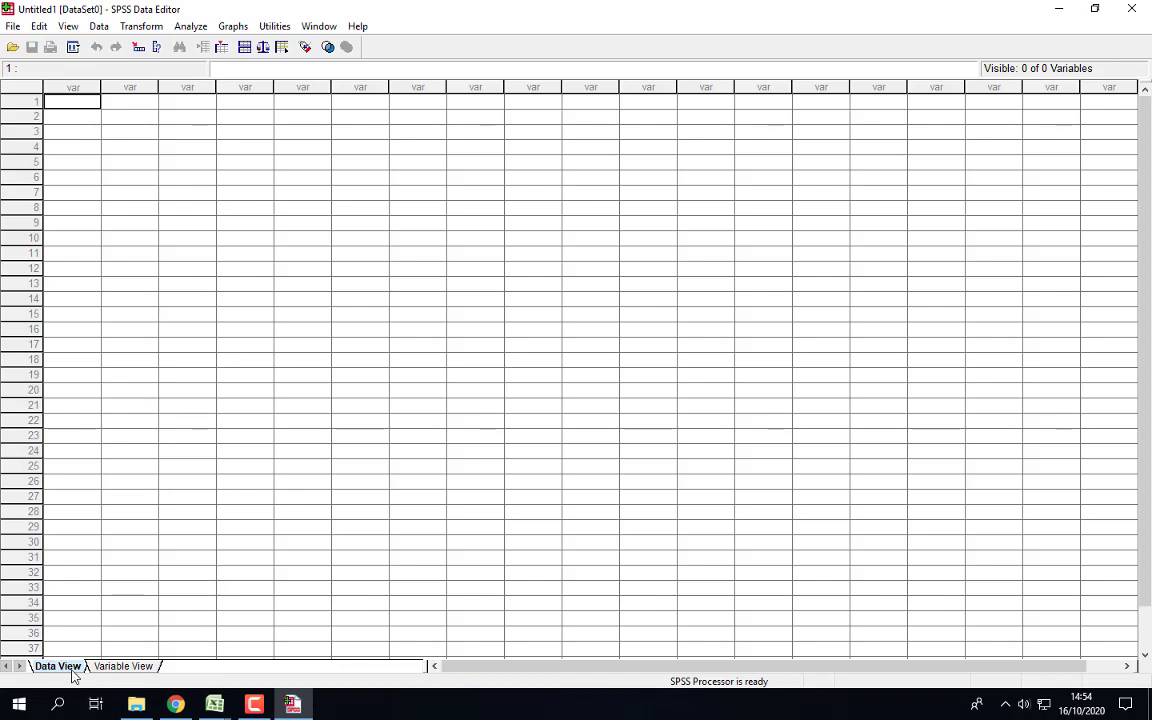
click(119, 666)
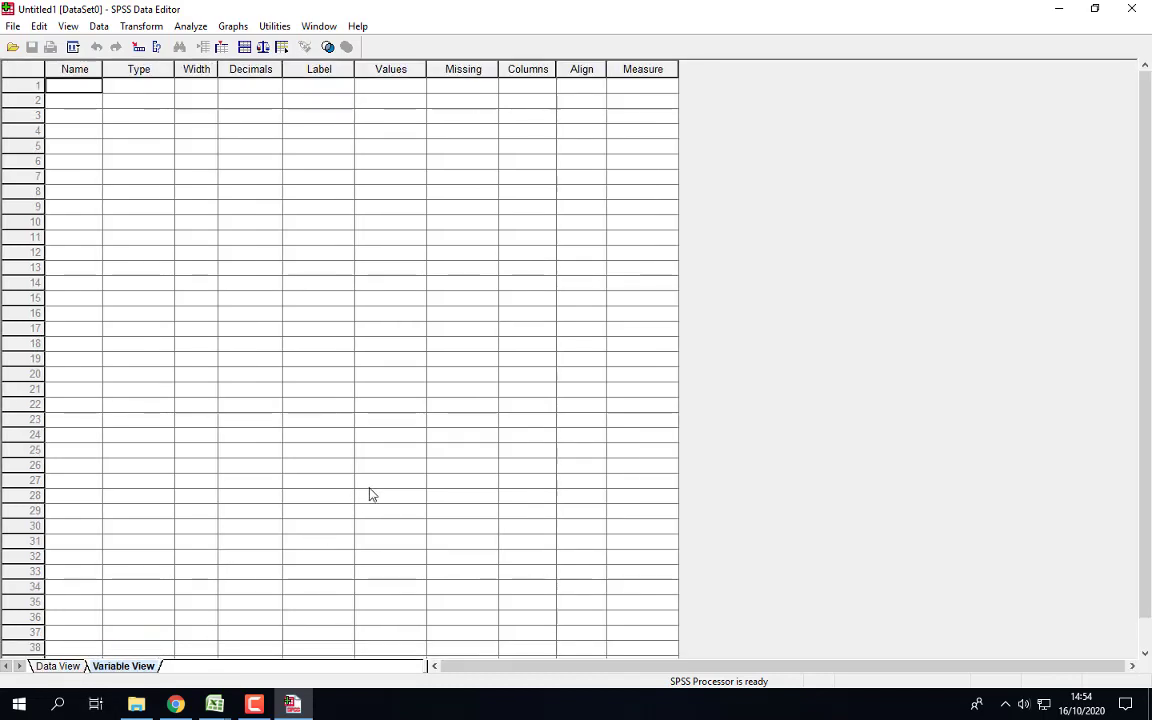
click(57, 666)
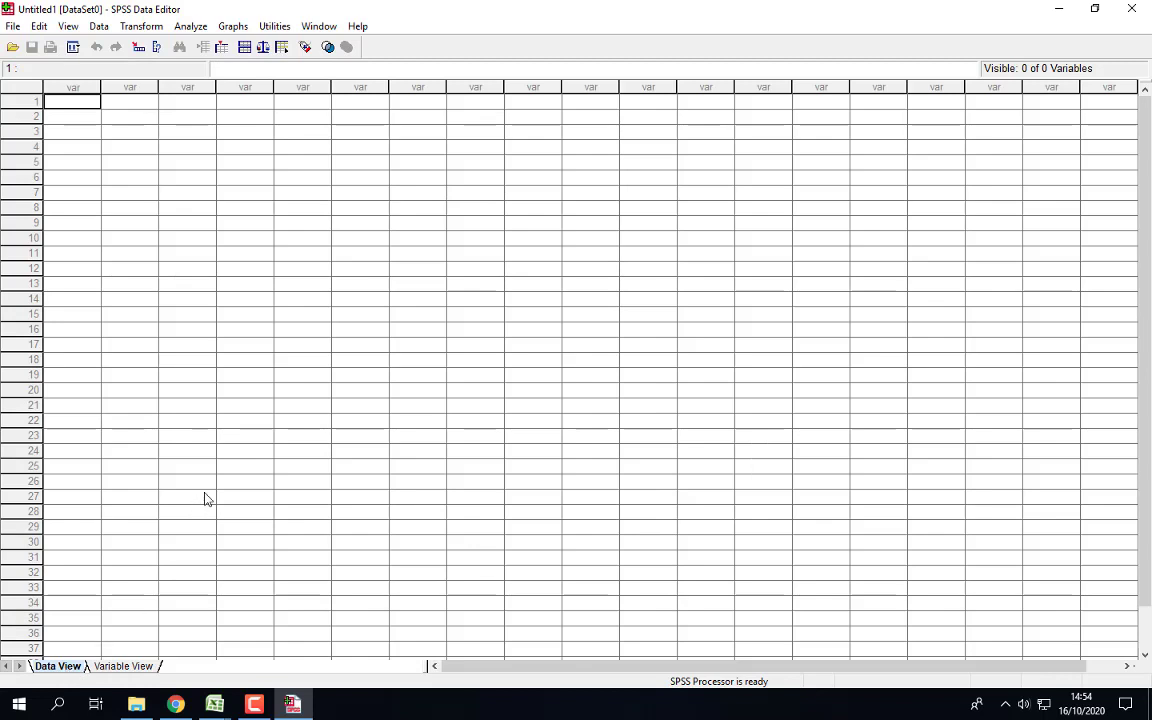